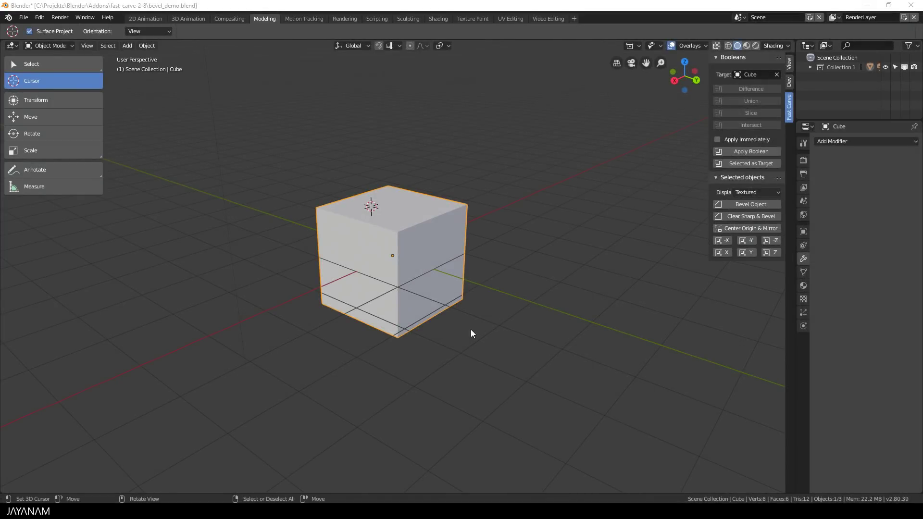
# Step: Orbit the viewport to Right Perspective, facing the cube's right side
pyautogui.moveTo(466, 330); pyautogui.dragTo(510, 308, button='middle')
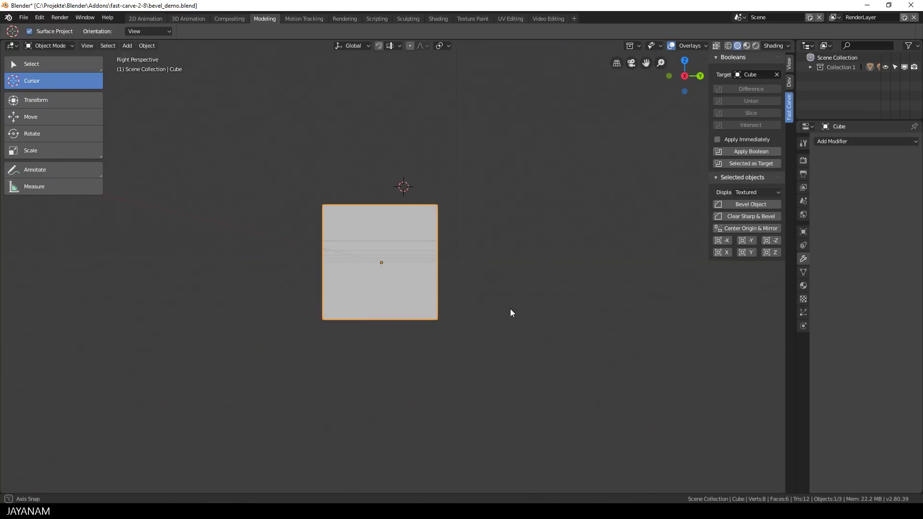
# Step: In orthographic right view, draw a four-corner Fast Carve cutter, MyObject, over the cube's top-right corner
pyautogui.press('KP_5')
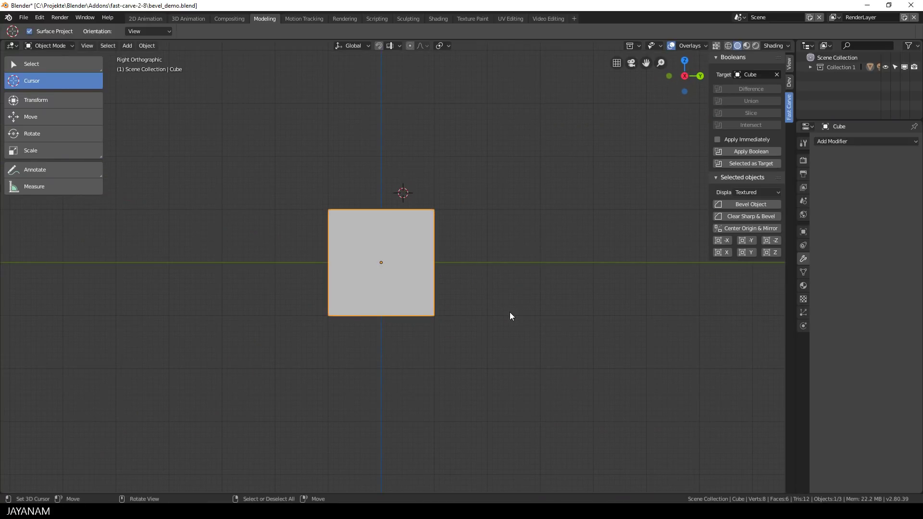
pyautogui.hotkey('ctrl', 'shift', 'f')
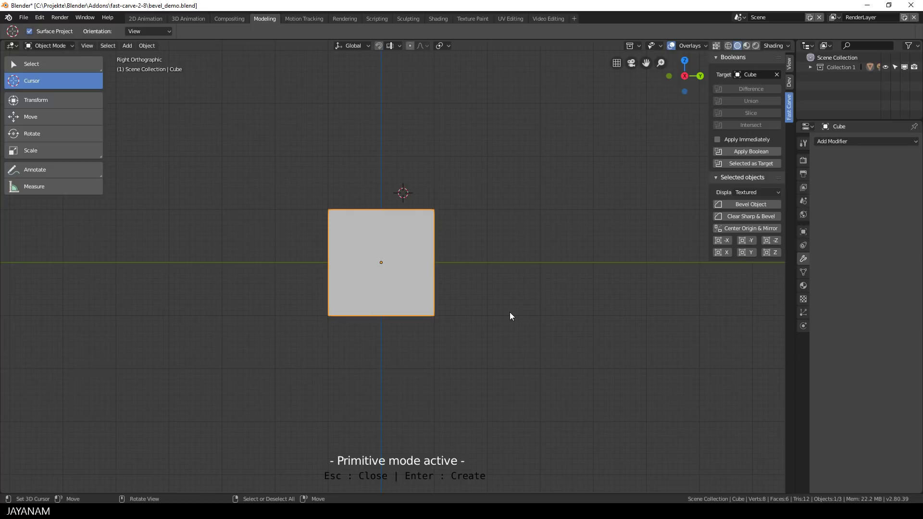
pyautogui.scroll(3, 510, 315)
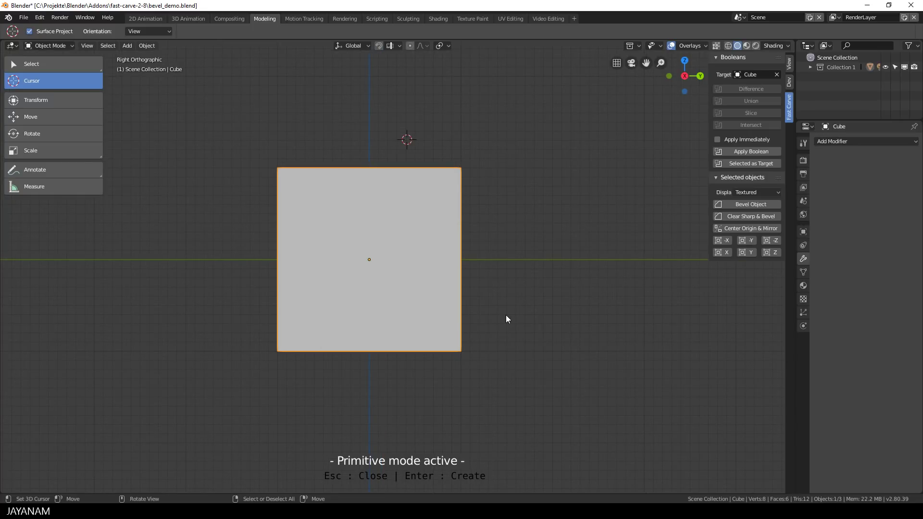
pyautogui.click(388, 130)
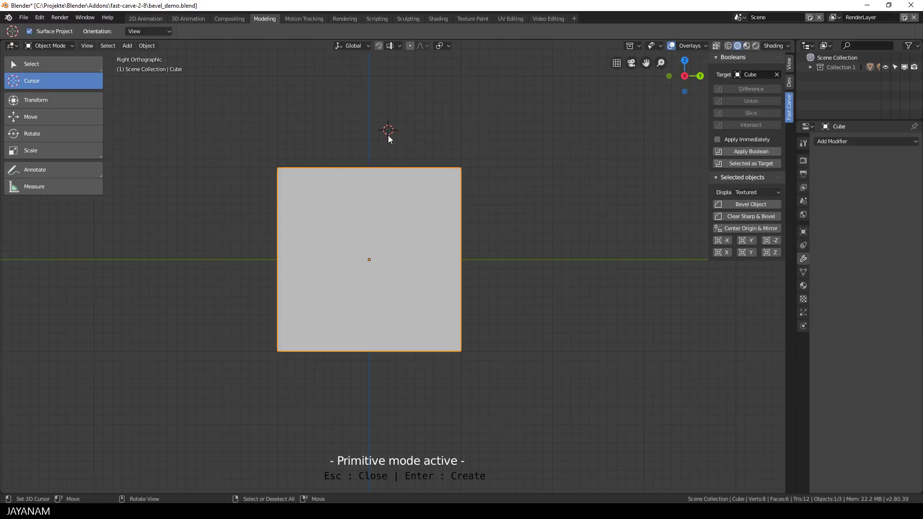
pyautogui.click(388, 212)
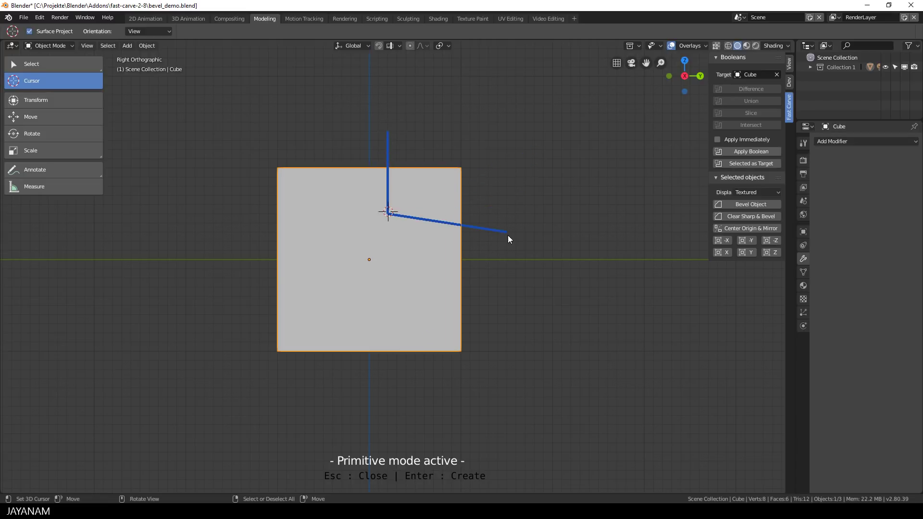
pyautogui.click(491, 233)
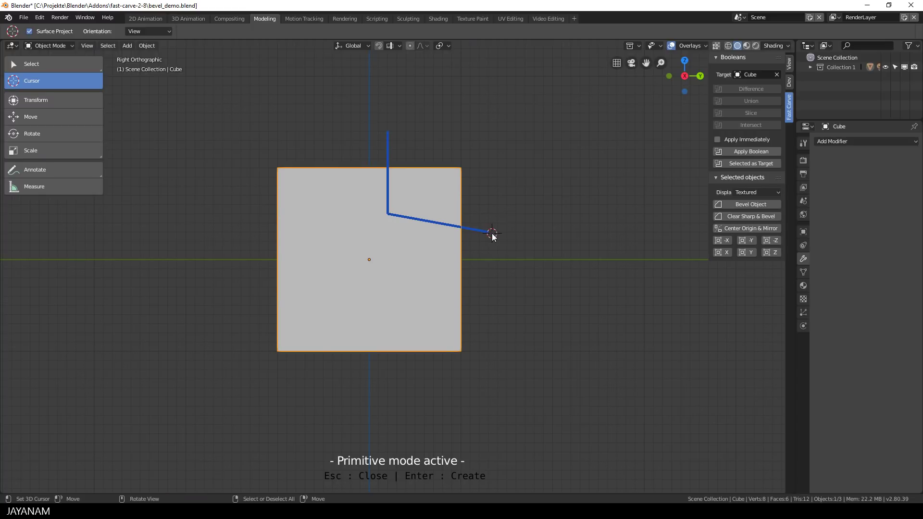
pyautogui.click(485, 133)
pyautogui.click(389, 133)
pyautogui.press('Return')
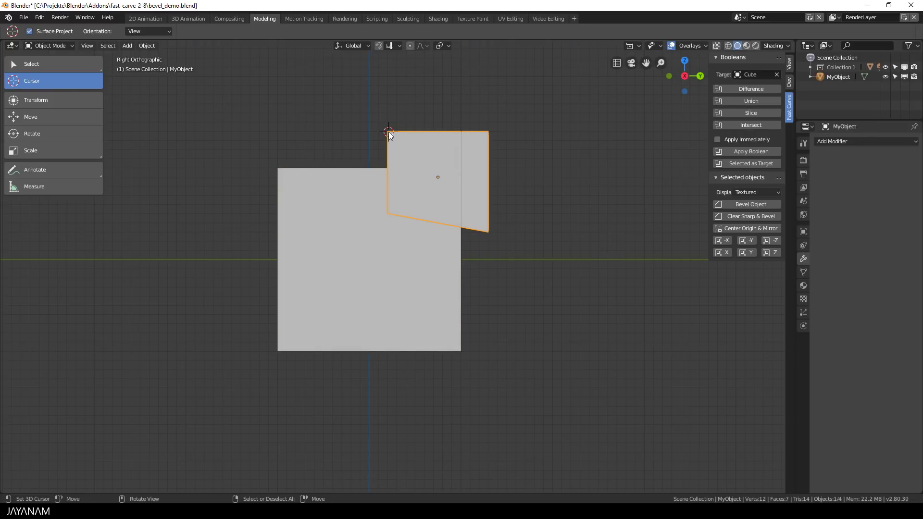
# Step: Extrude MyObject's face -3.86 m through the cube, then return to Object Mode
pyautogui.moveTo(551, 195); pyautogui.dragTo(458, 254, button='middle')
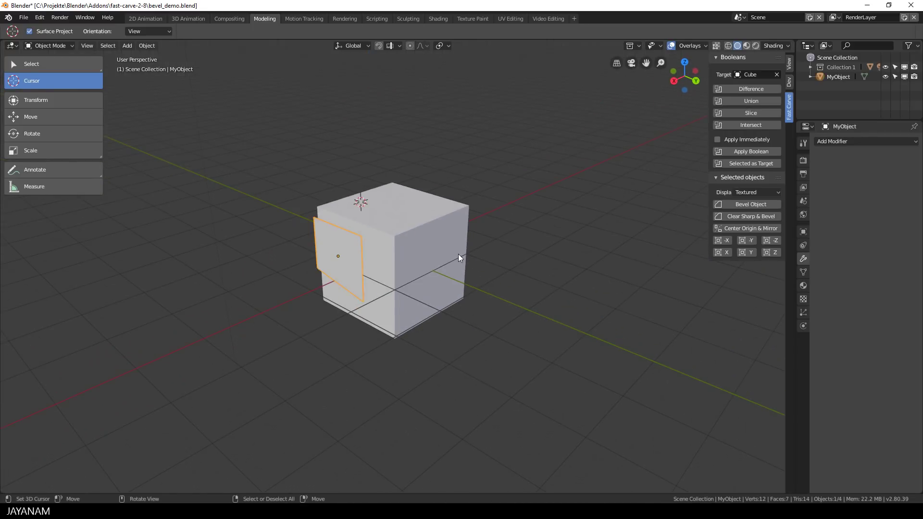
pyautogui.press('Tab')
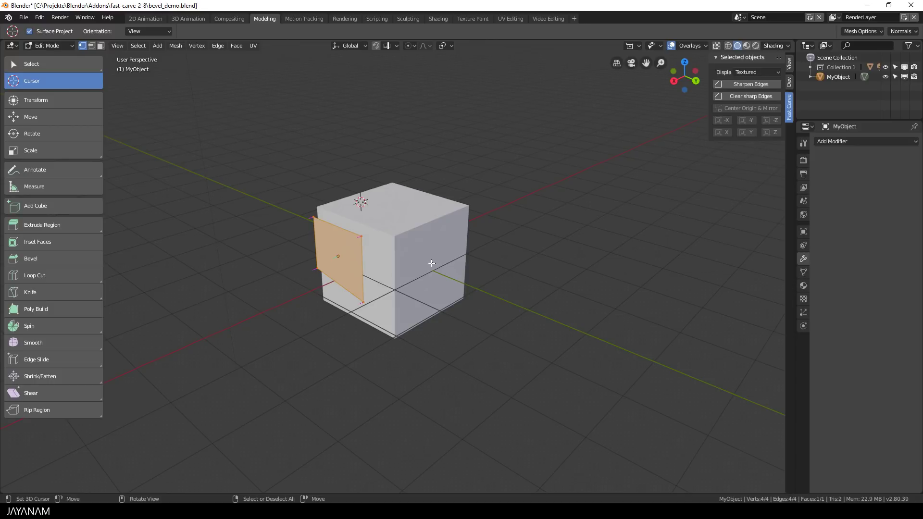
pyautogui.press('e')
pyautogui.click(592, 237)
pyautogui.moveTo(535, 243)
pyautogui.mouseDown(button='middle')
pyautogui.moveTo(442, 251)
pyautogui.moveTo(534, 249)
pyautogui.mouseUp(button='middle')
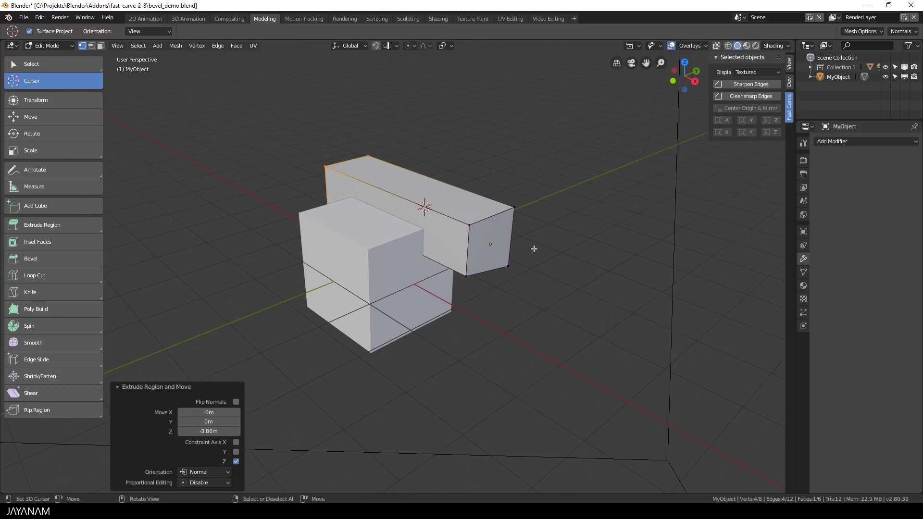
pyautogui.hotkey('ctrl', 'Tab')
pyautogui.click(452, 250)
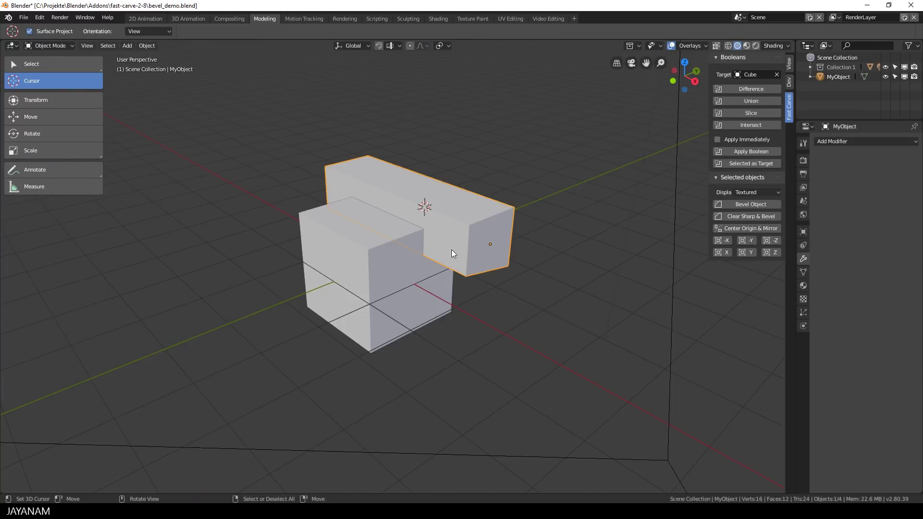
# Step: Center MyObject's origin and mirror it along Y instead of X
pyautogui.click(746, 227)
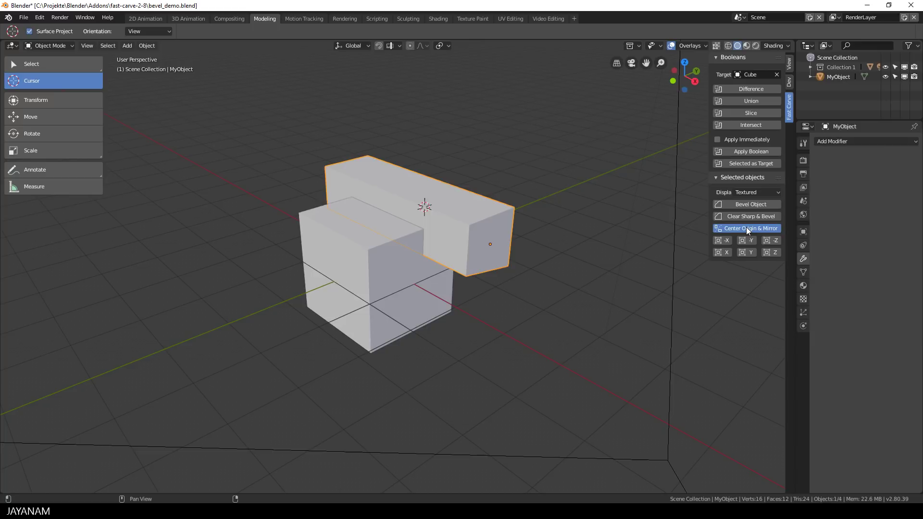
pyautogui.click(822, 194)
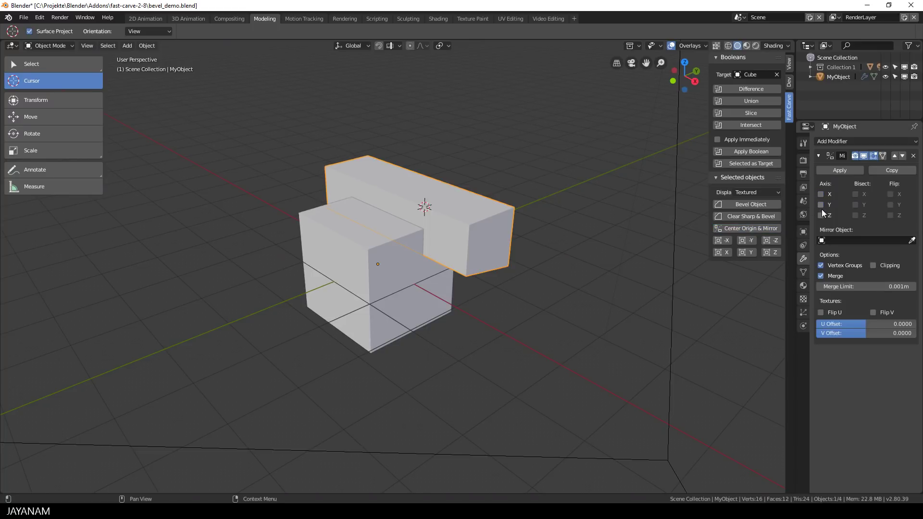
pyautogui.click(822, 205)
# Step: Enable Apply Immediately and subtract the mirrored cutters from the cube with Difference
pyautogui.moveTo(657, 249); pyautogui.dragTo(584, 246, button='middle')
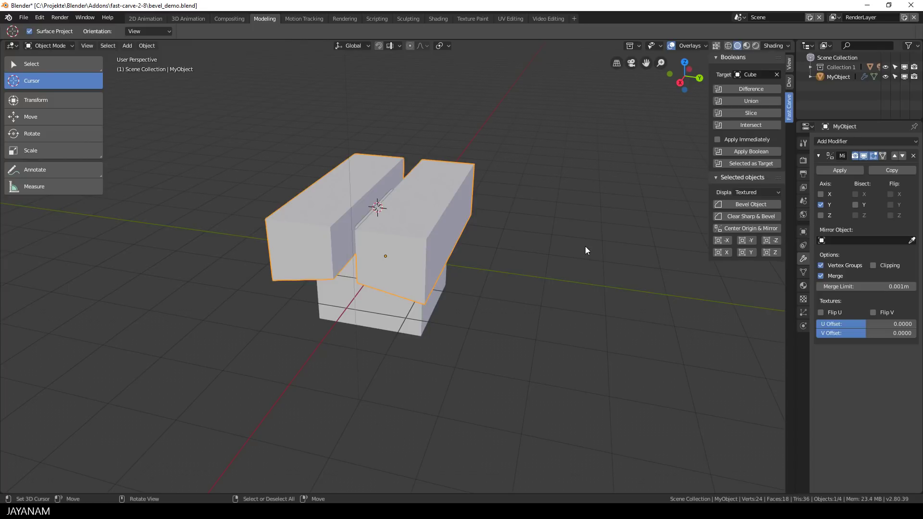
pyautogui.click(718, 140)
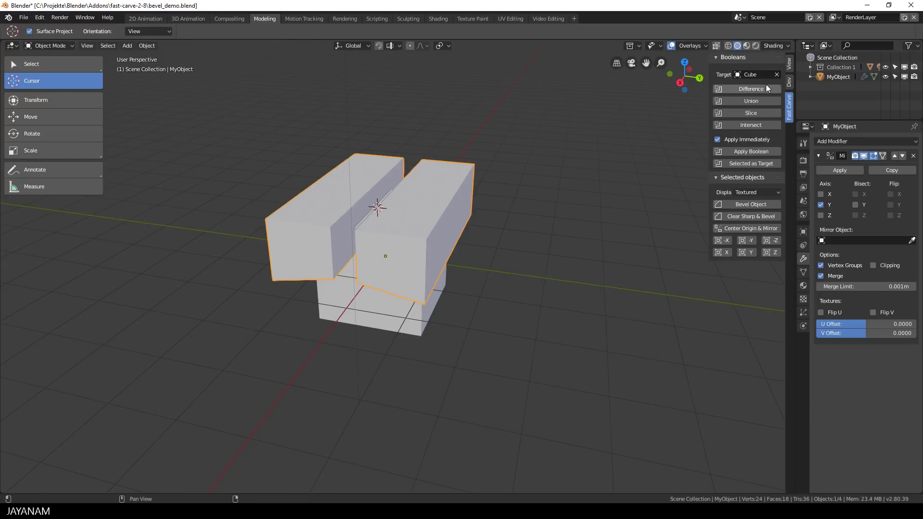
pyautogui.click(752, 89)
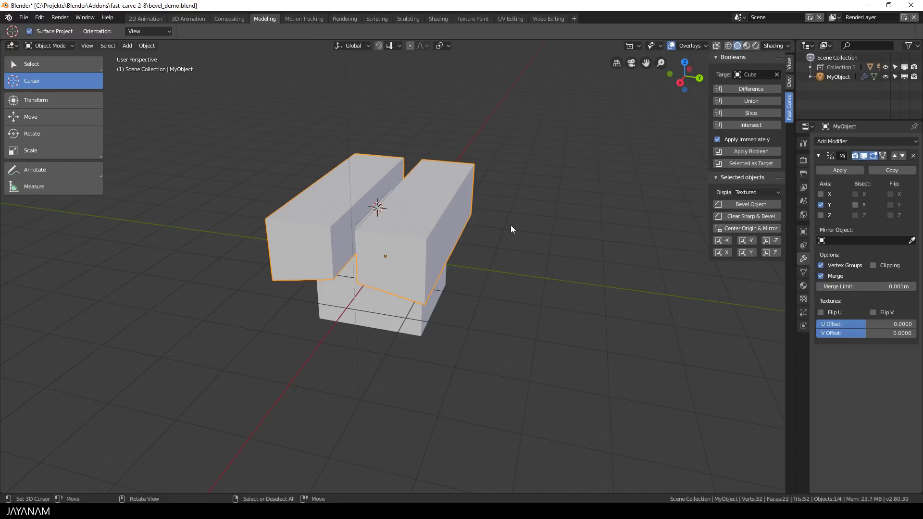
# Step: Select the carved cube and add a Fast Carve bevel: 0.02 m width, 3 segments, 0.70 profile
pyautogui.moveTo(555, 261); pyautogui.dragTo(540, 272, button='middle')
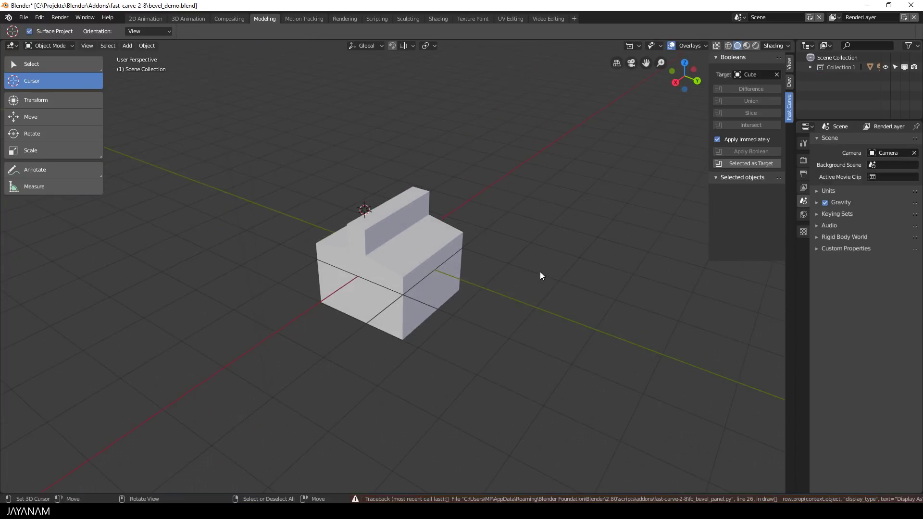
pyautogui.scroll(3, 541, 272)
pyautogui.rightClick(422, 246)
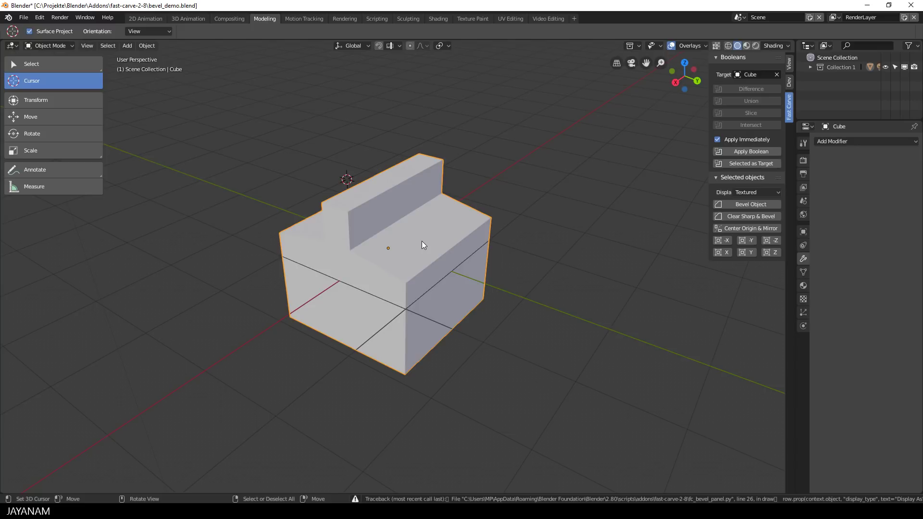
pyautogui.click(746, 204)
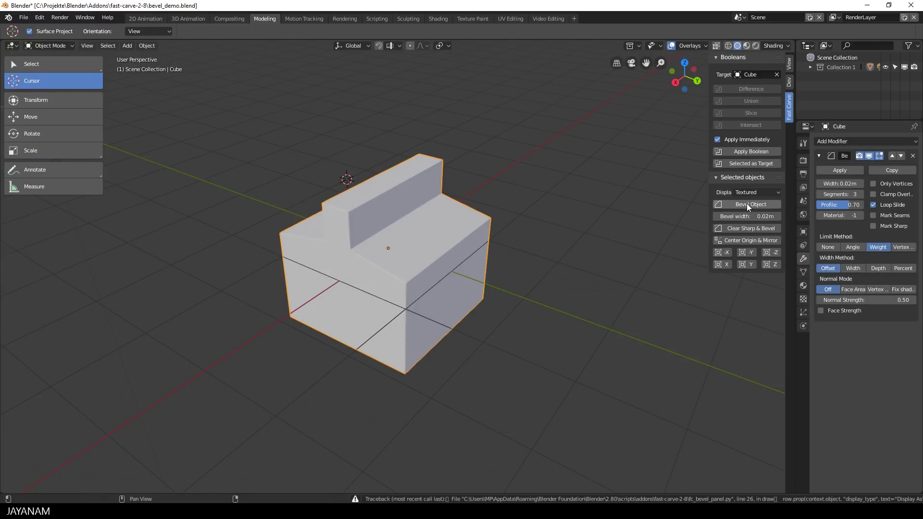
pyautogui.moveTo(507, 244); pyautogui.dragTo(504, 313, button='middle')
pyautogui.hotkey('ctrl', 'alt', 'f')
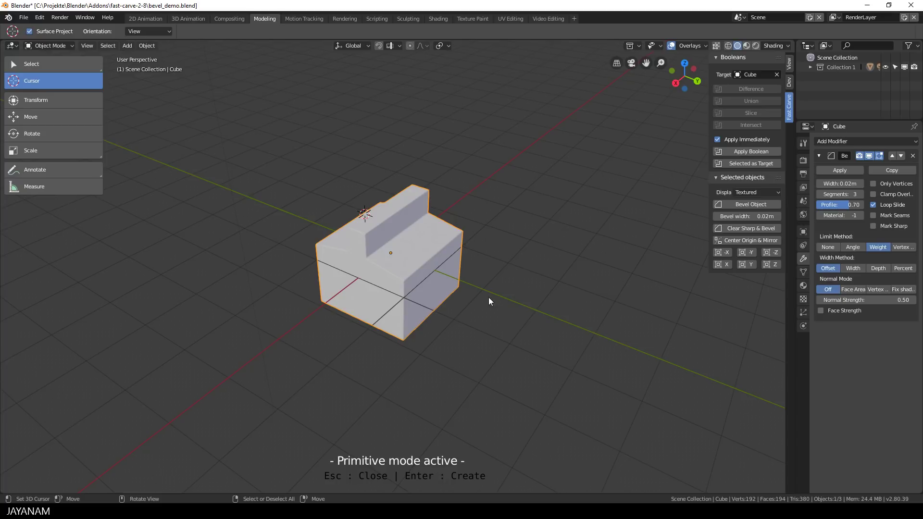
pyautogui.click(441, 195)
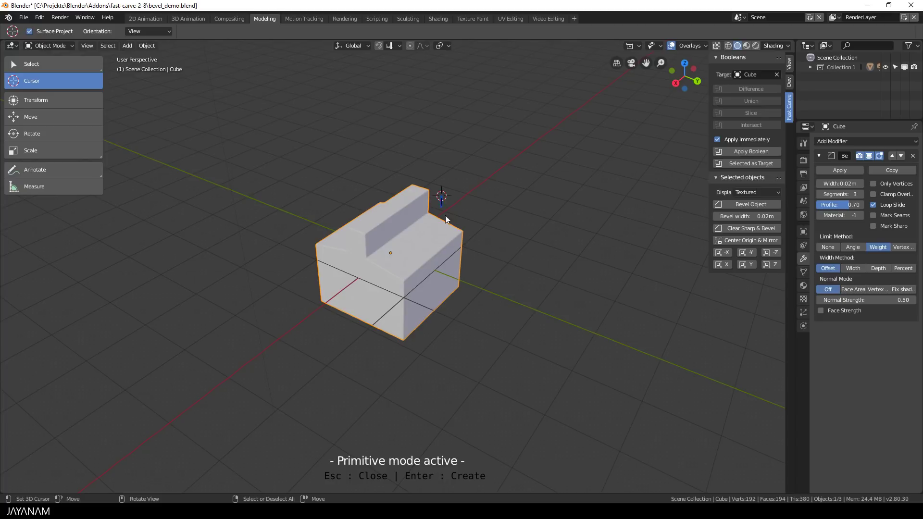
pyautogui.click(463, 278)
pyautogui.click(518, 223)
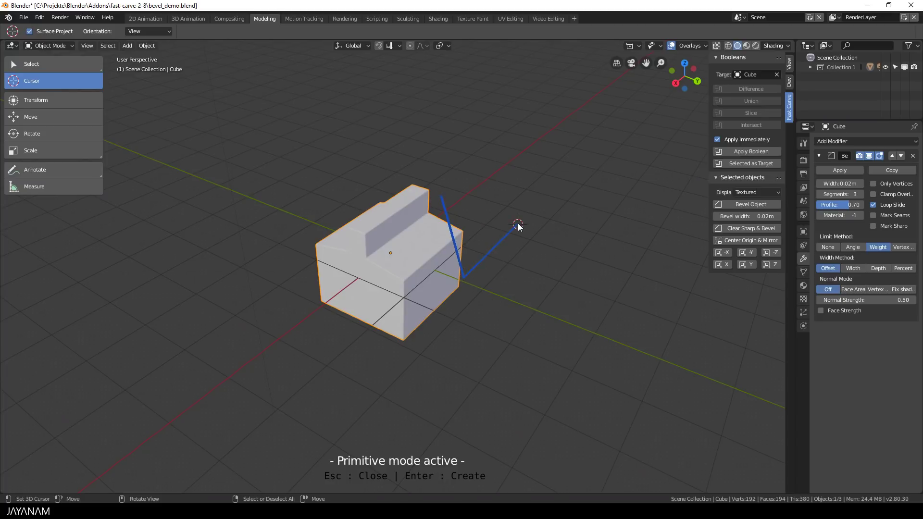
pyautogui.click(441, 196)
pyautogui.press('Return')
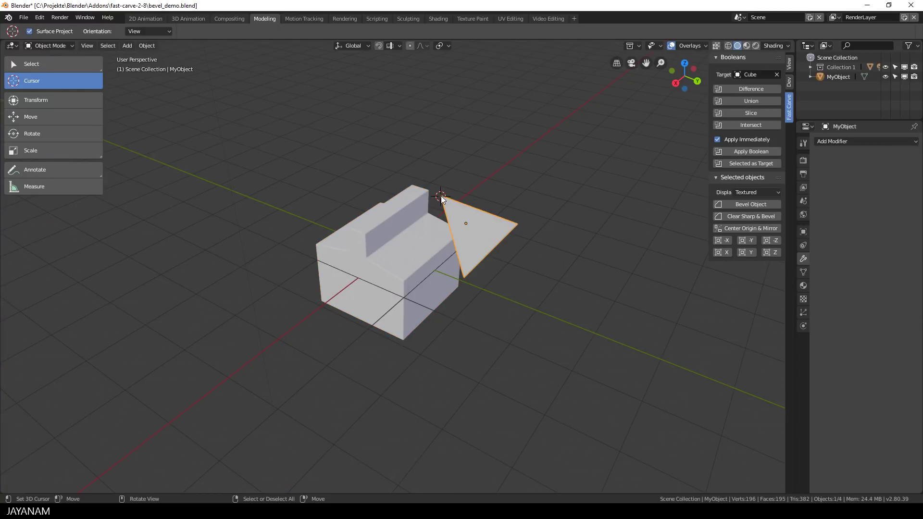
pyautogui.hotkey('ctrl', 'z')
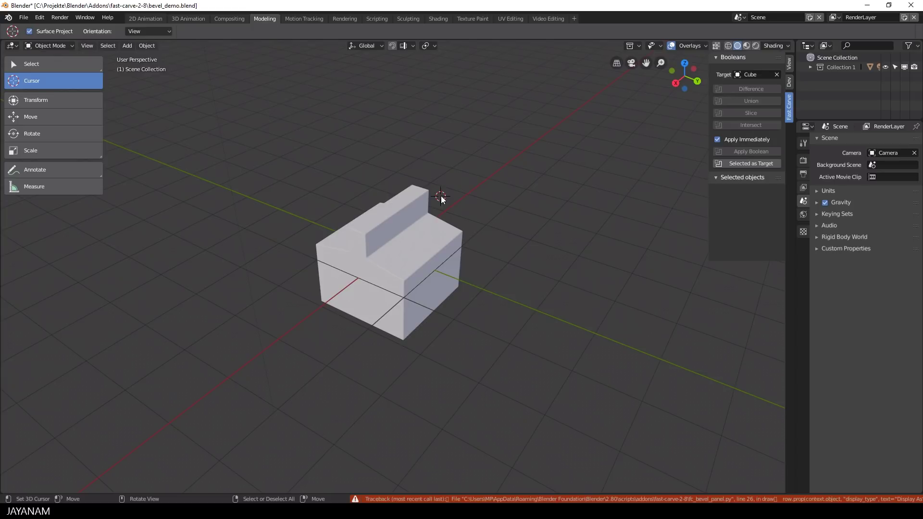
# Step: Switch to right orthographic wireframe view and place the 3D cursor at the cube's left side
pyautogui.press('KP_3')
pyautogui.hotkey('shift', 'z')
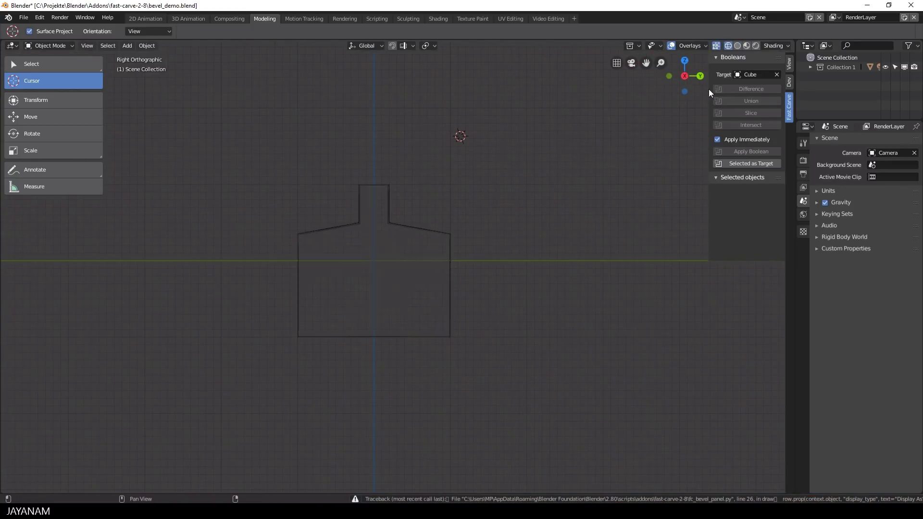
pyautogui.scroll(5, 400, 305)
pyautogui.click(317, 268)
# Step: Draw a six-point cutter outline, a rectangle with chamfered lower corners, on the cube's lower side
pyautogui.hotkey('ctrl', 'shift', 'p')
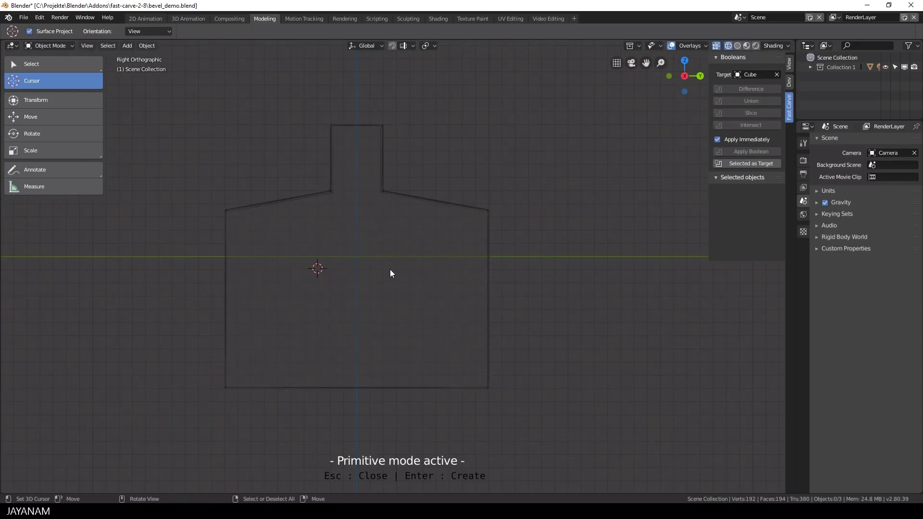
pyautogui.click(408, 269)
pyautogui.click(304, 270)
pyautogui.click(304, 322)
pyautogui.click(328, 348)
pyautogui.click(385, 350)
pyautogui.click(410, 323)
pyautogui.click(406, 272)
# Step: Return the viewport to solid shading and orbit into perspective
pyautogui.hotkey('shift', 'z')
pyautogui.moveTo(406, 275); pyautogui.dragTo(540, 258, button='middle')
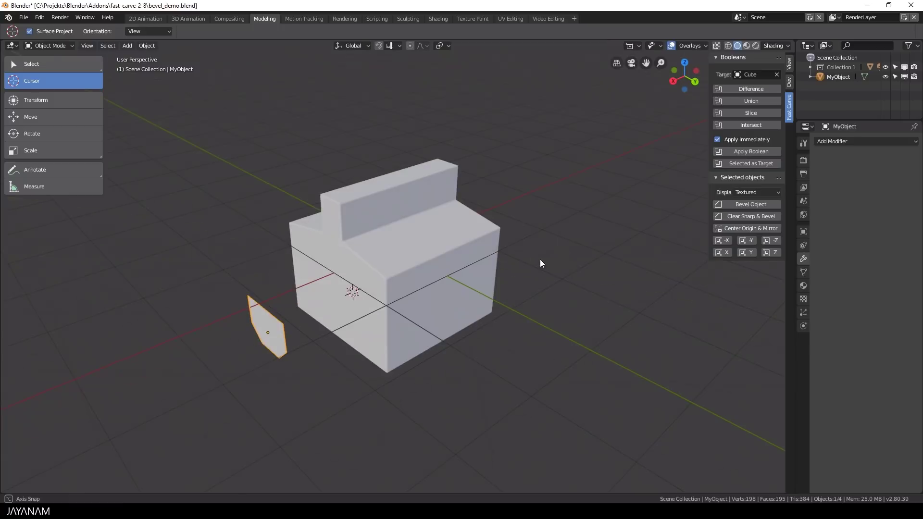
pyautogui.press('z')
pyautogui.click(596, 289)
# Step: Extrude the six-sided cutter through the cube, subtract it with Difference, and reselect the cube
pyautogui.press('Tab')
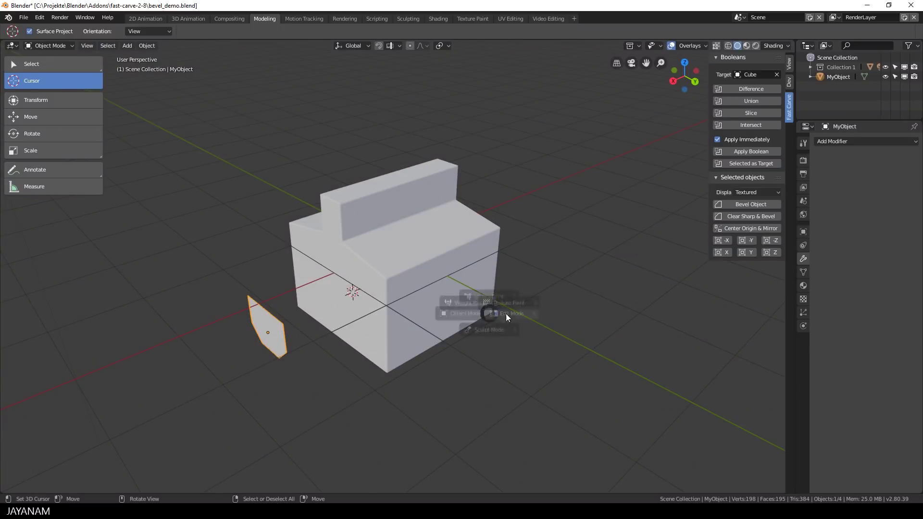
pyautogui.press('e')
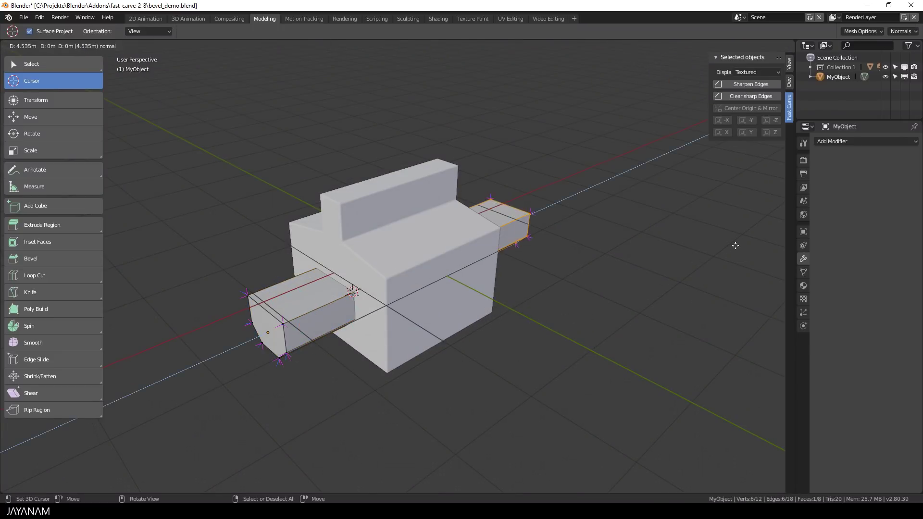
pyautogui.click(753, 243)
pyautogui.moveTo(494, 272); pyautogui.dragTo(596, 274, button='middle')
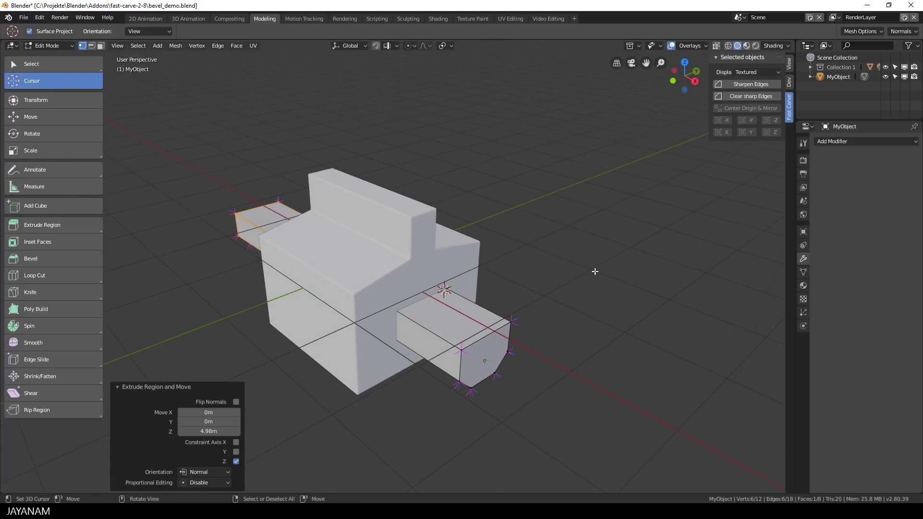
pyautogui.hotkey('ctrl', 'Tab')
pyautogui.click(510, 275)
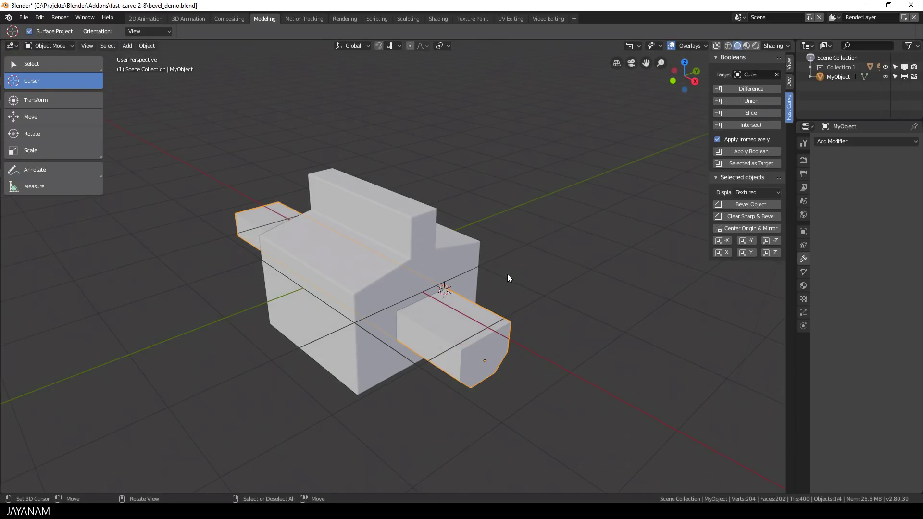
pyautogui.click(756, 88)
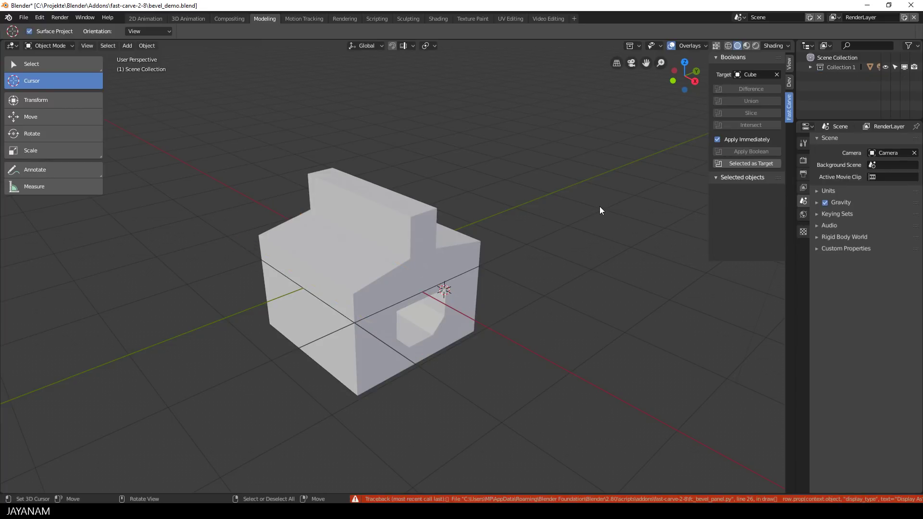
pyautogui.rightClick(453, 256)
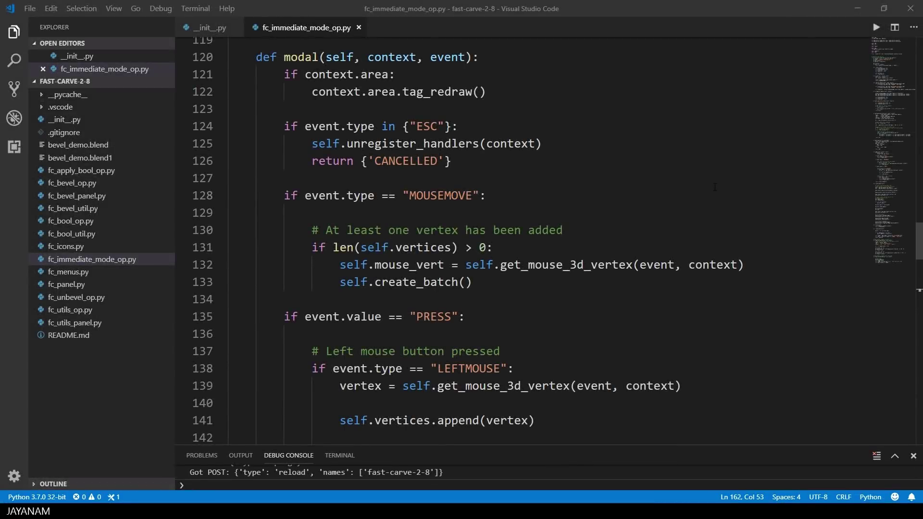
pyautogui.doubleClick(462, 369)
pyautogui.scroll(-2, 365, 408)
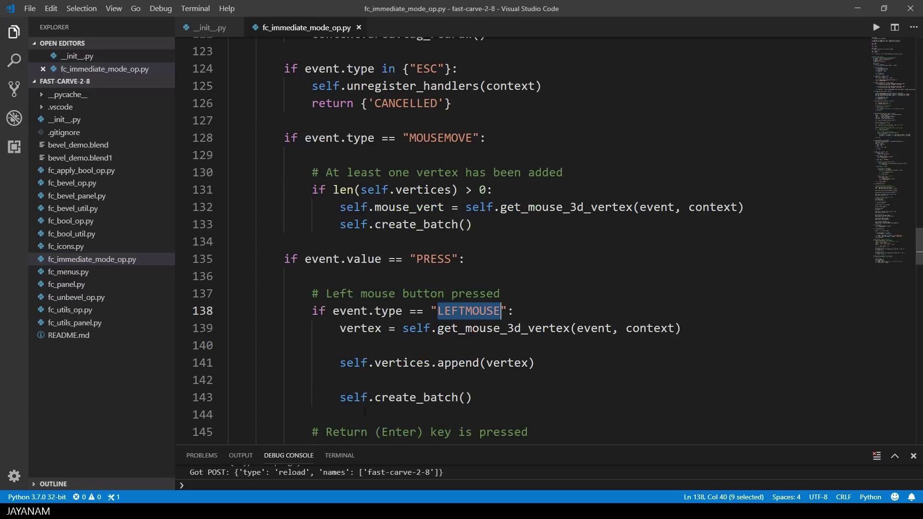
pyautogui.doubleClick(458, 363)
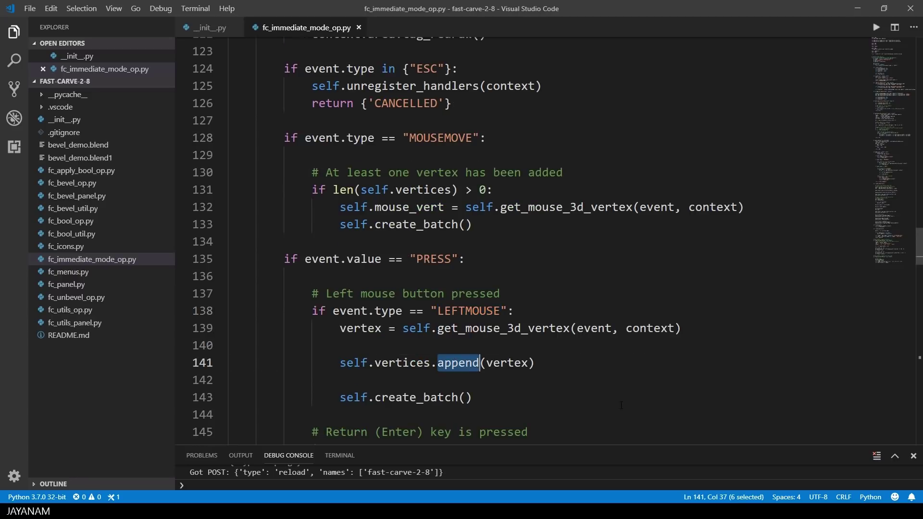
pyautogui.doubleClick(441, 138)
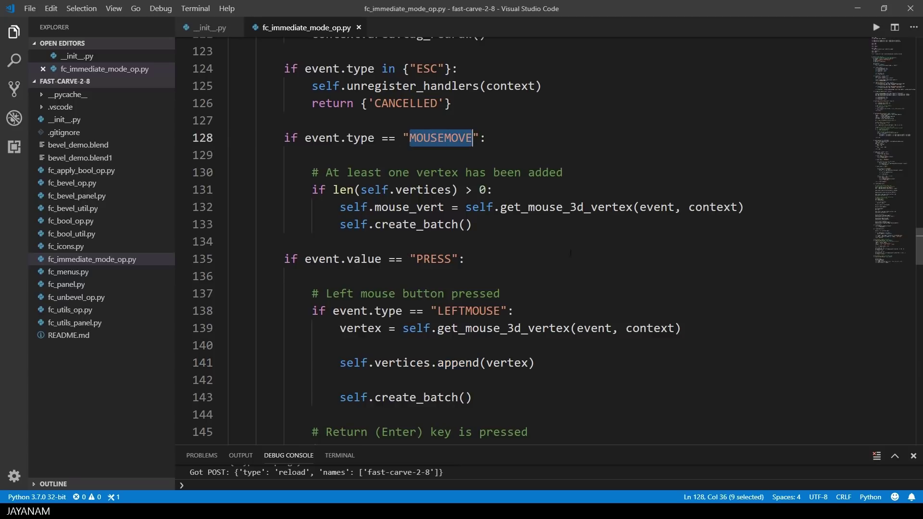
pyautogui.doubleClick(424, 190)
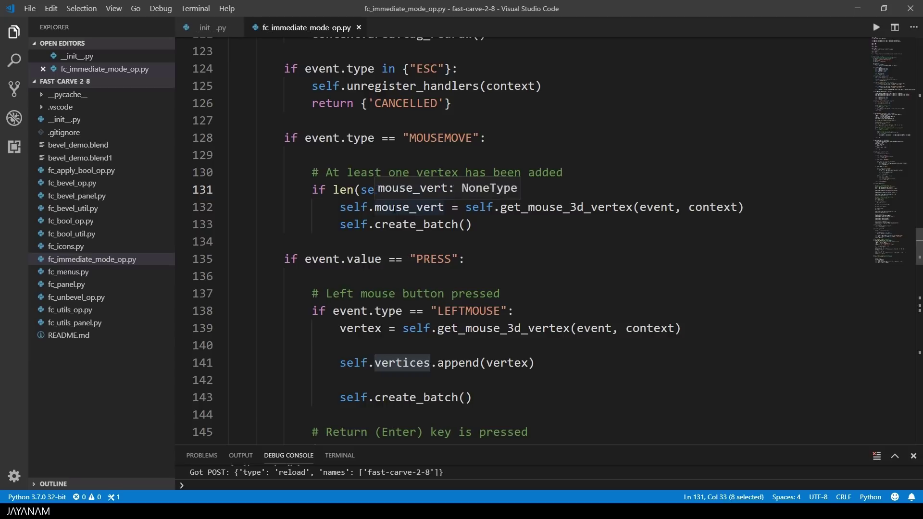
pyautogui.doubleClick(393, 207)
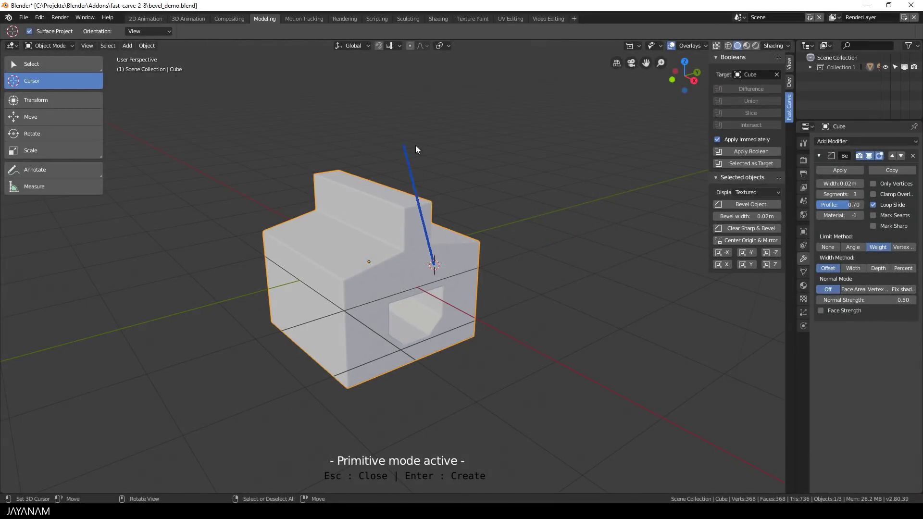
# Step: Add the next cutter vertex above and to the right of the cube
pyautogui.click(522, 164)
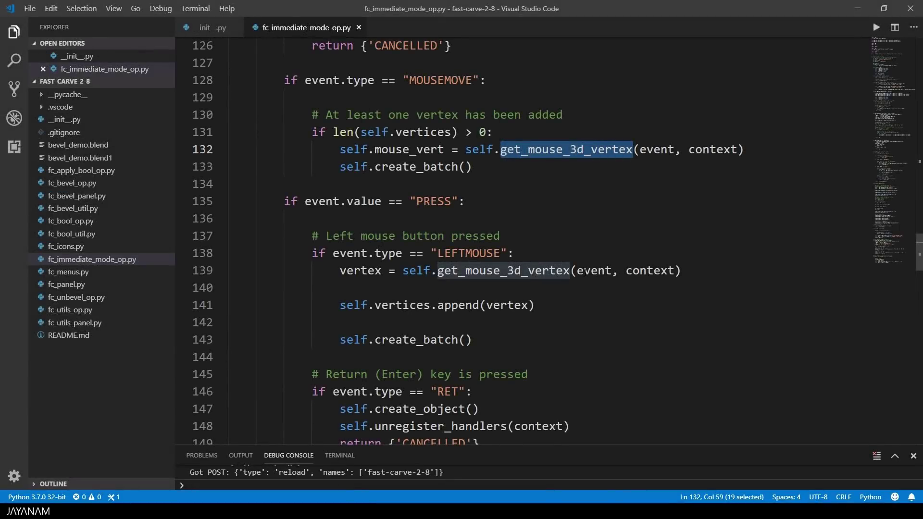
# Step: Go to create_batch's definition and highlight its points and mouse_vert variables
pyautogui.keyDown('ctrl'); pyautogui.click(413, 340); pyautogui.keyUp('ctrl')
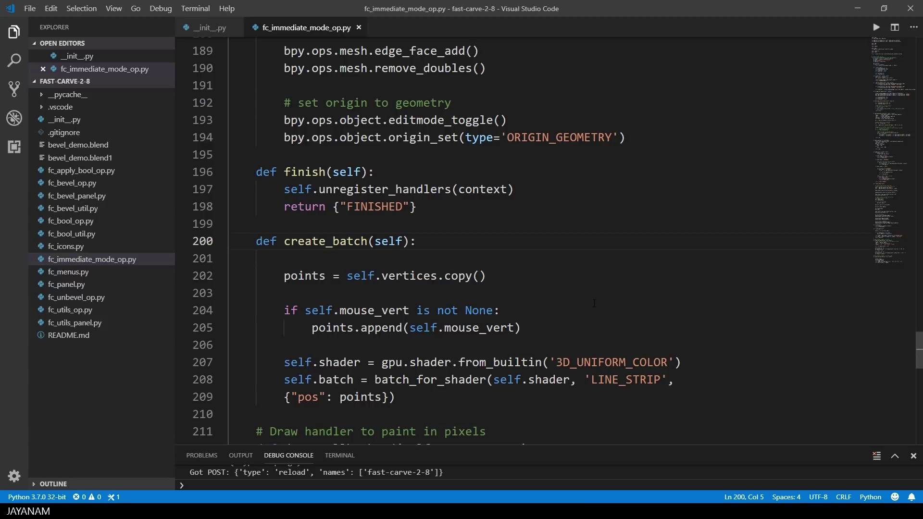
pyautogui.doubleClick(305, 275)
pyautogui.scroll(-1, 553, 240)
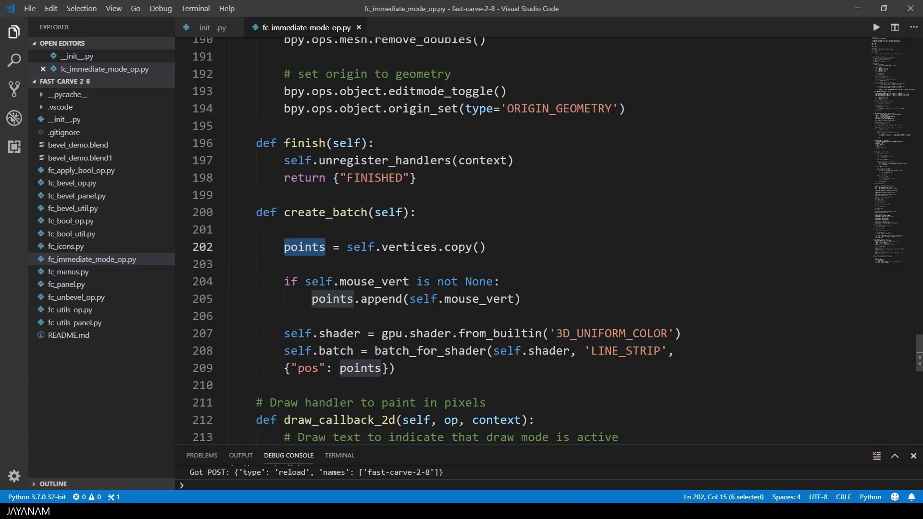
pyautogui.doubleClick(375, 281)
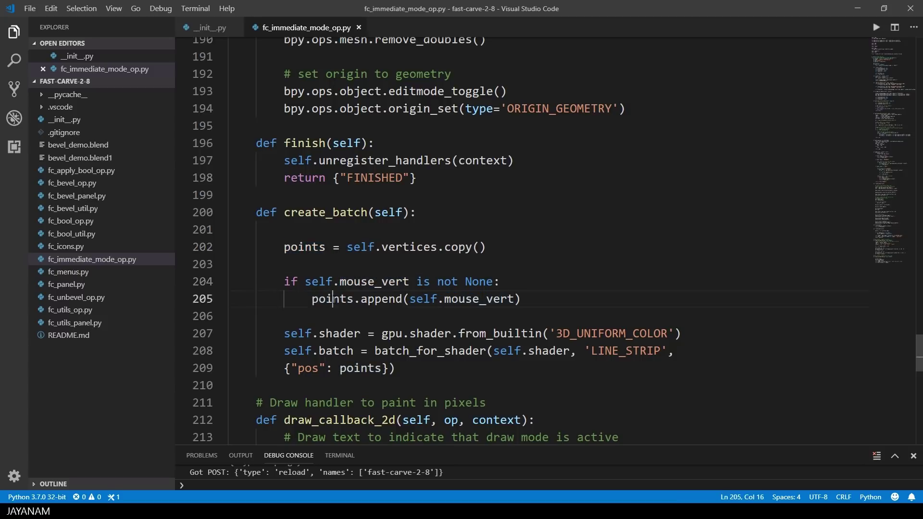
pyautogui.doubleClick(336, 299)
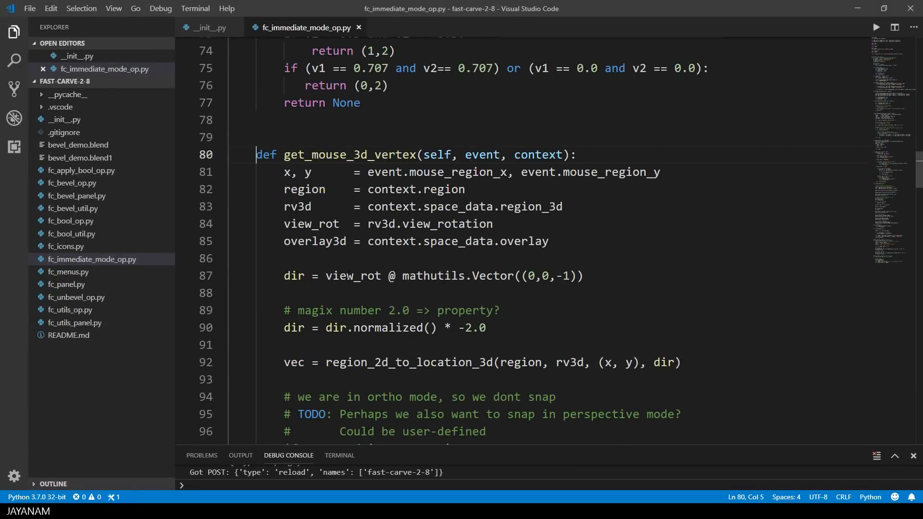
pyautogui.doubleClick(348, 276)
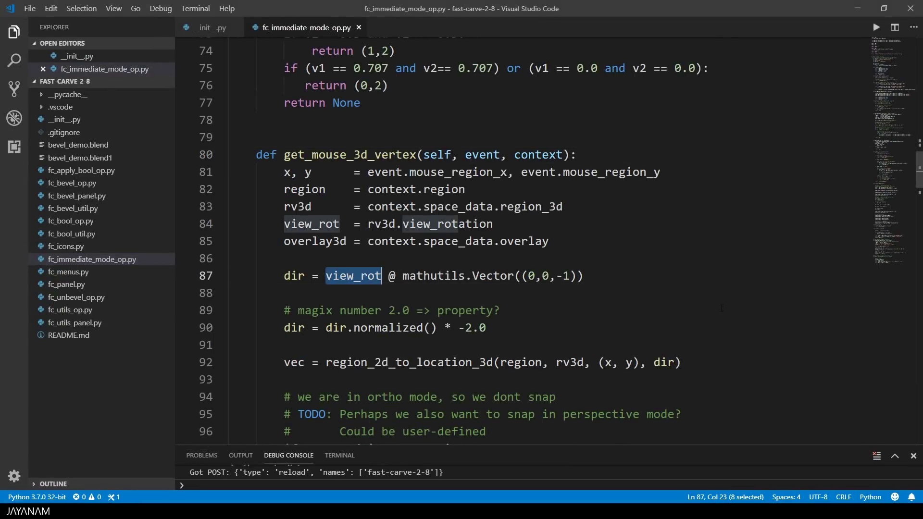
pyautogui.scroll(-1, 722, 308)
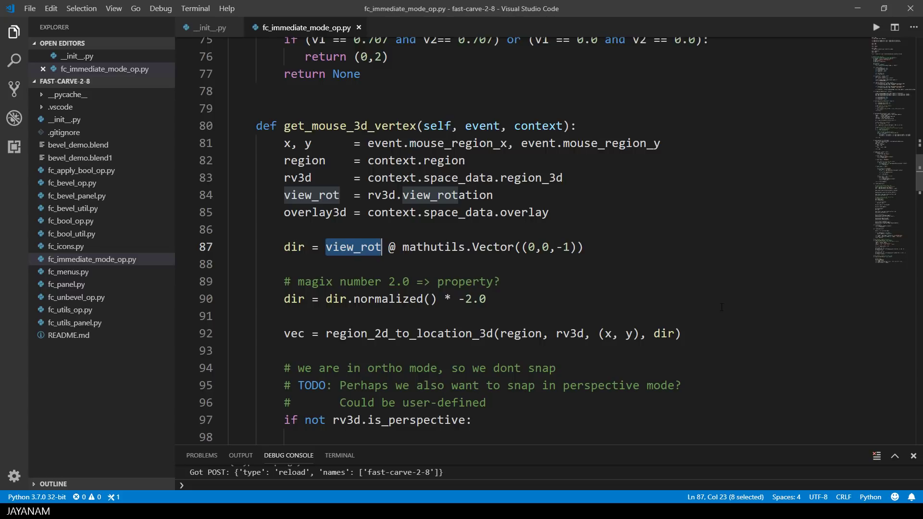
pyautogui.scroll(-1, 721, 307)
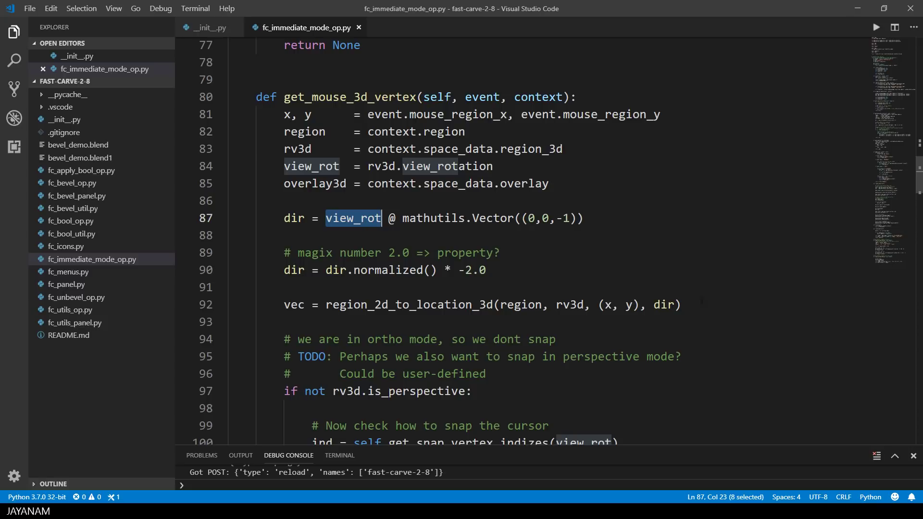
pyautogui.moveTo(459, 270); pyautogui.dragTo(487, 270)
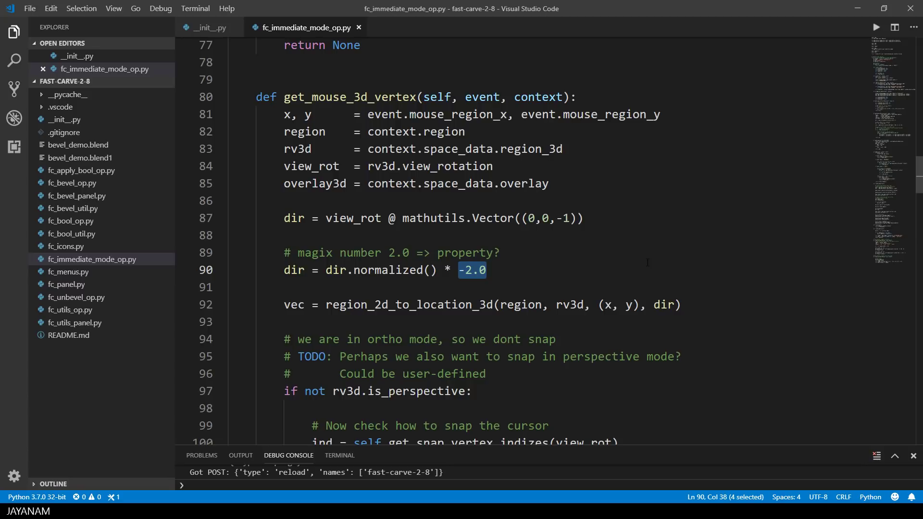
pyautogui.scroll(-2, 644, 261)
pyautogui.scroll(-1, 644, 261)
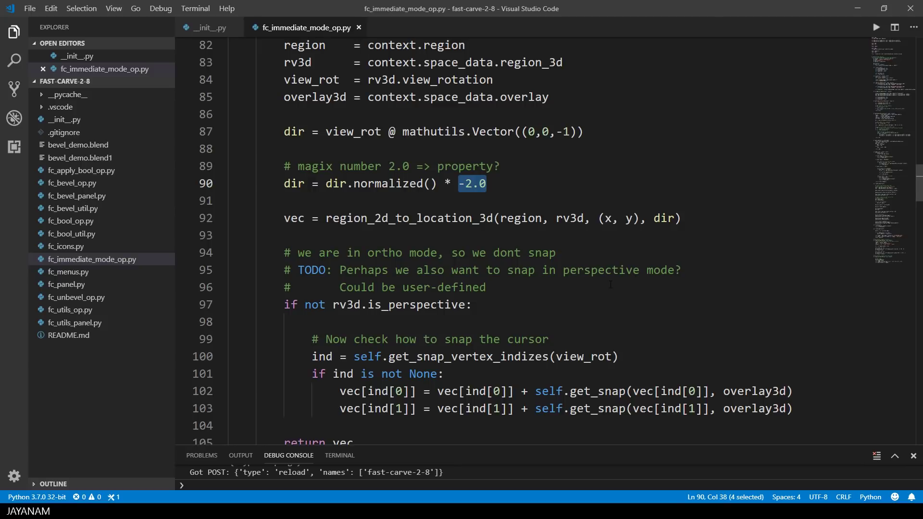
pyautogui.scroll(-1, 611, 284)
pyautogui.click(596, 282)
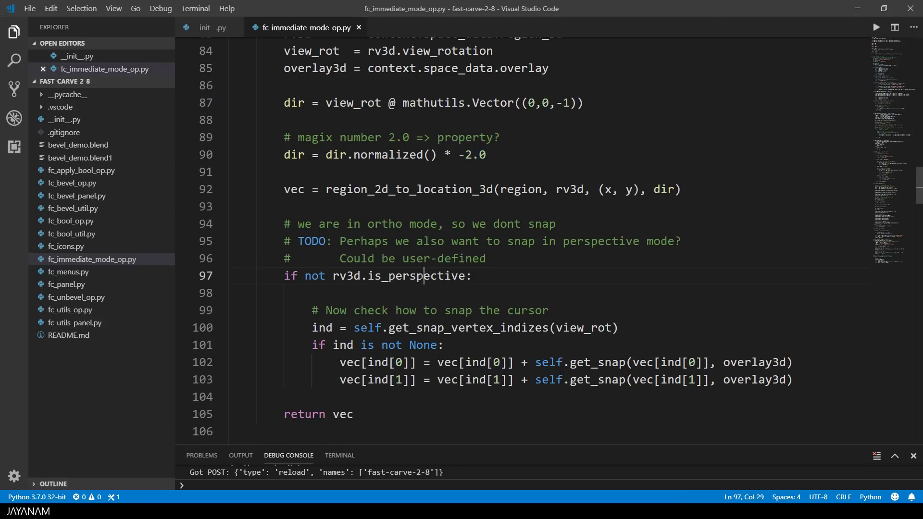
pyautogui.press('Left')
pyautogui.hotkey('ctrl', 'd')
pyautogui.scroll(-1, 606, 271)
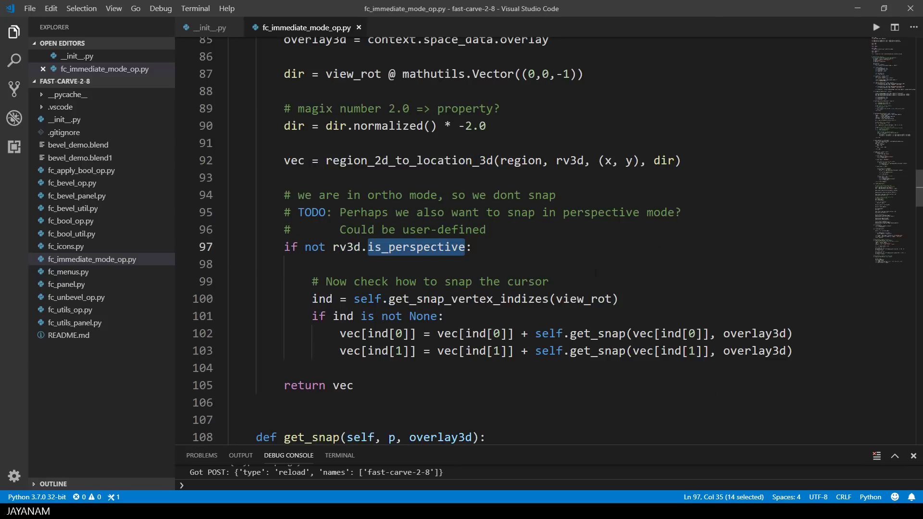
pyautogui.scroll(-1, 629, 260)
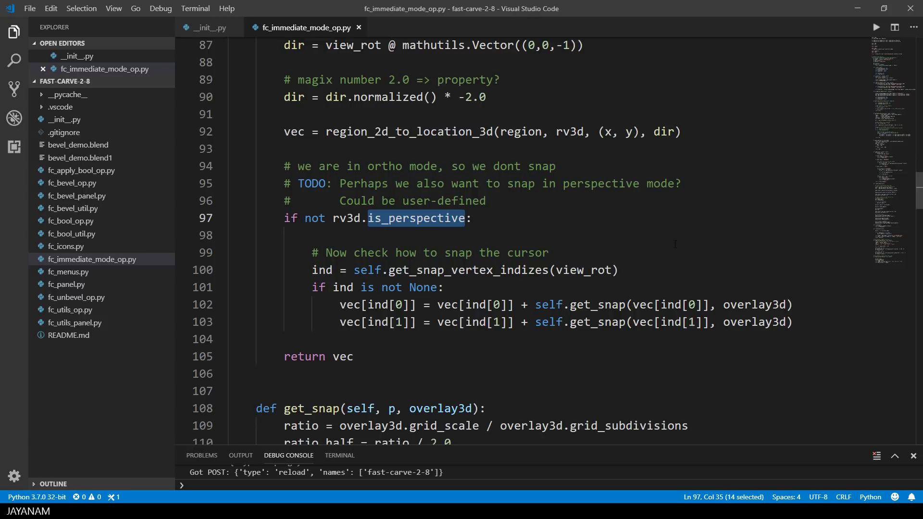
pyautogui.scroll(-1, 675, 245)
pyautogui.click(508, 241)
pyautogui.scroll(-1, 564, 318)
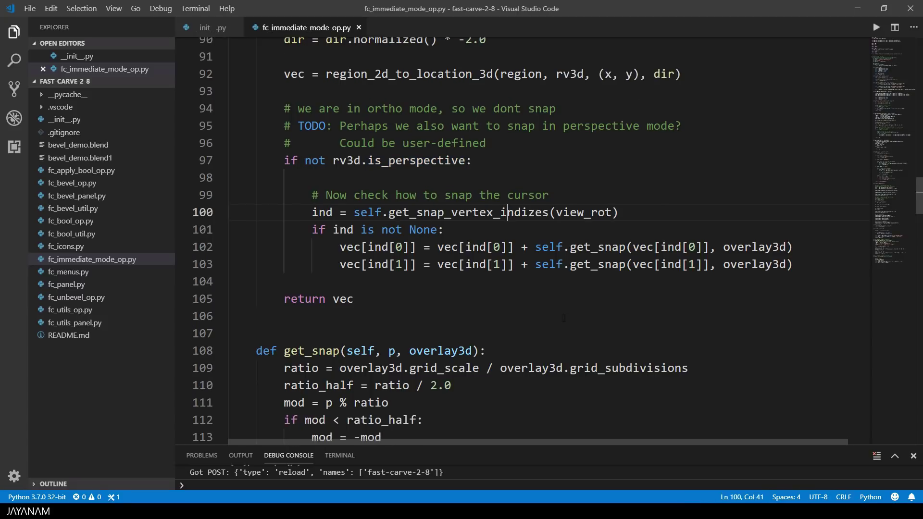
pyautogui.doubleClick(588, 247)
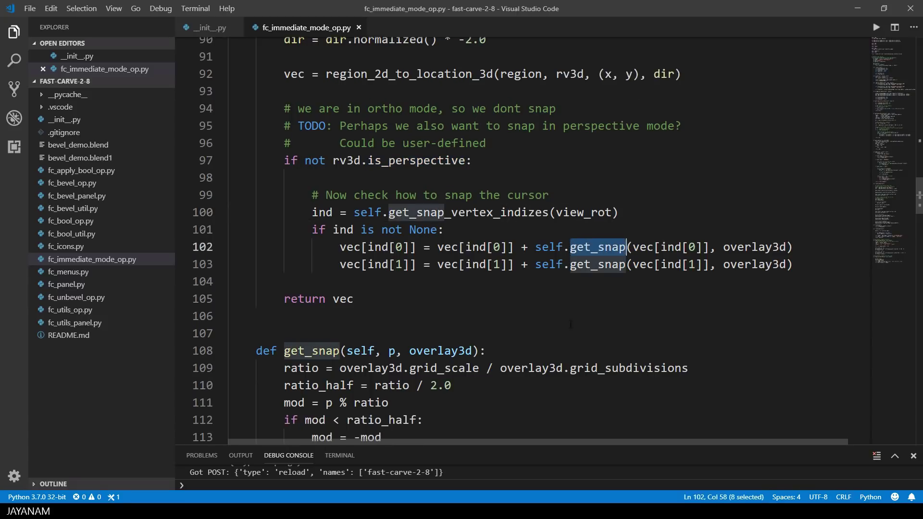
pyautogui.scroll(-4, 561, 321)
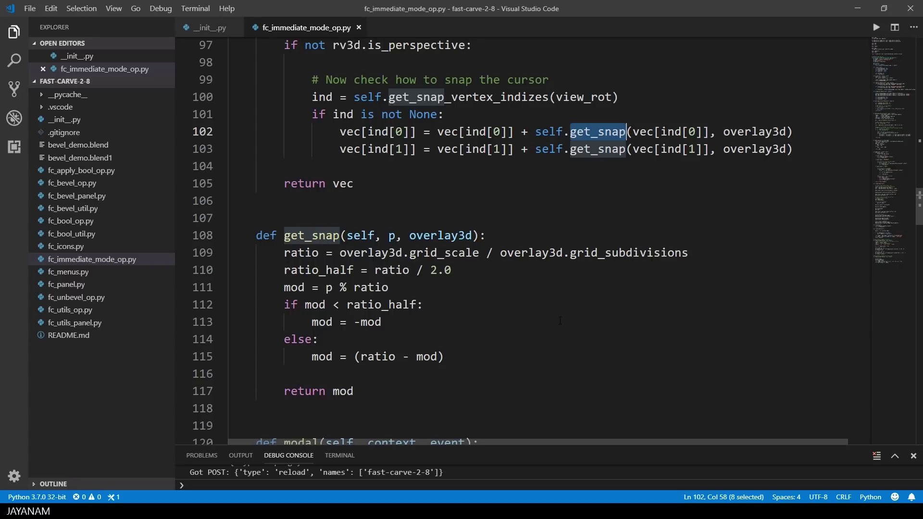
pyautogui.moveTo(326, 288); pyautogui.dragTo(389, 288)
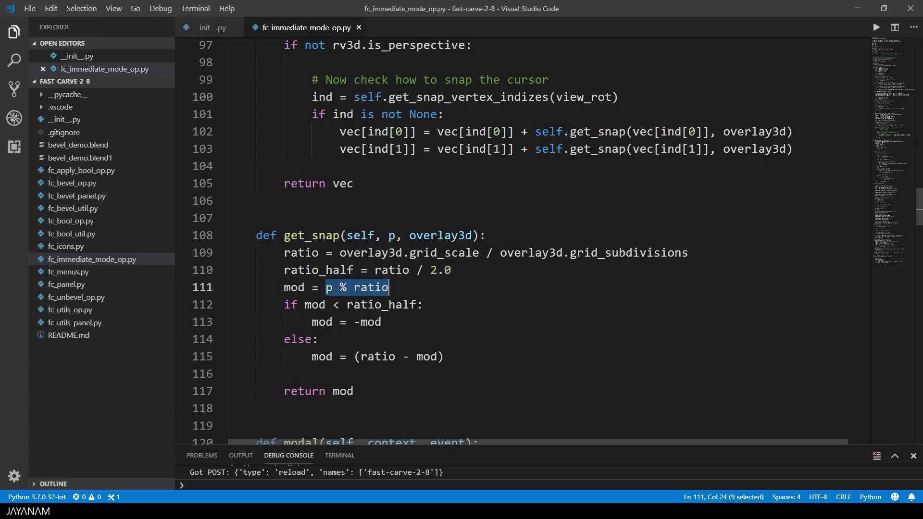
pyautogui.doubleClick(312, 270)
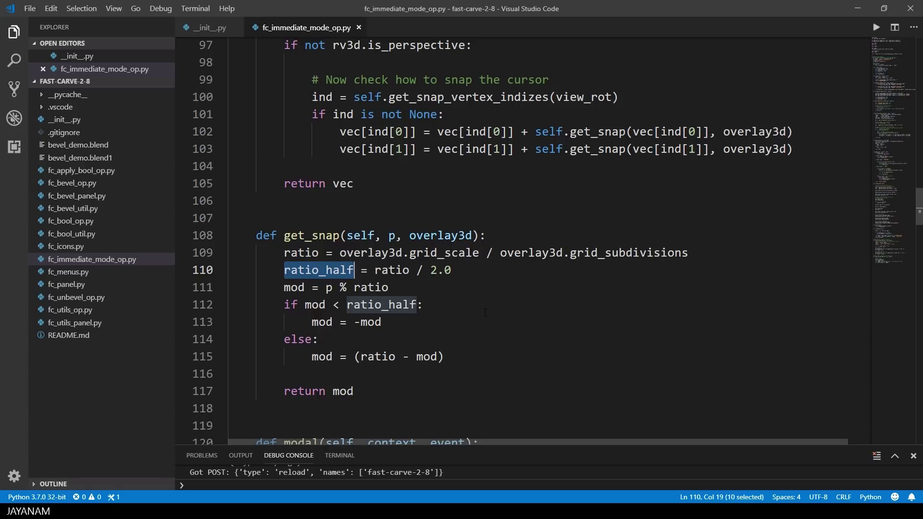
pyautogui.doubleClick(375, 322)
pyautogui.doubleClick(378, 357)
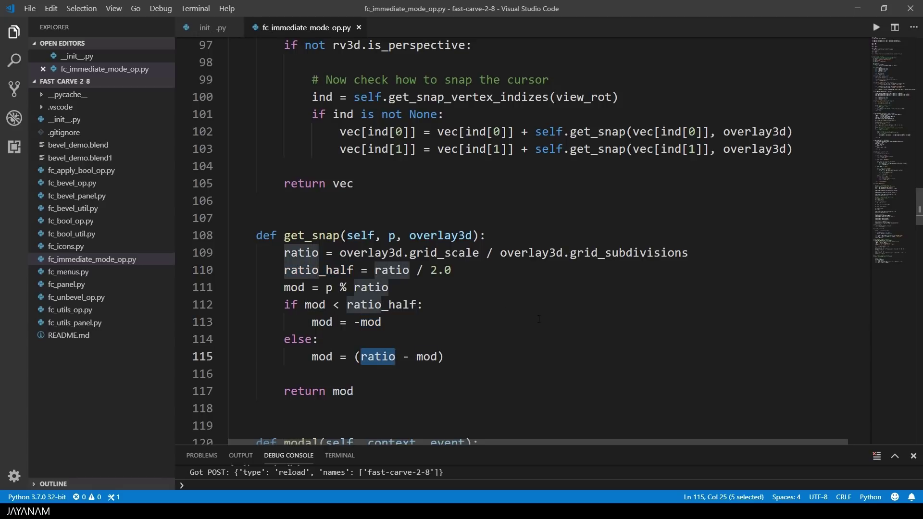
pyautogui.scroll(2, 539, 320)
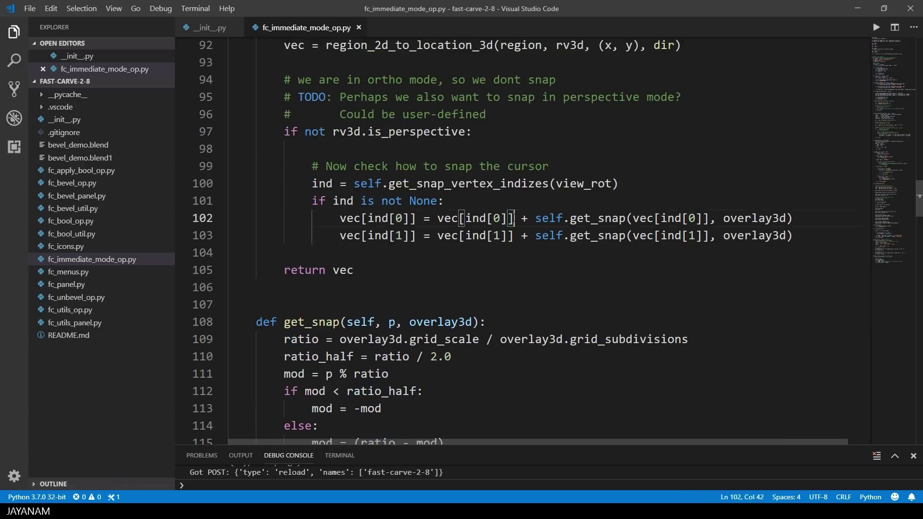
pyautogui.moveTo(514, 218); pyautogui.dragTo(439, 219)
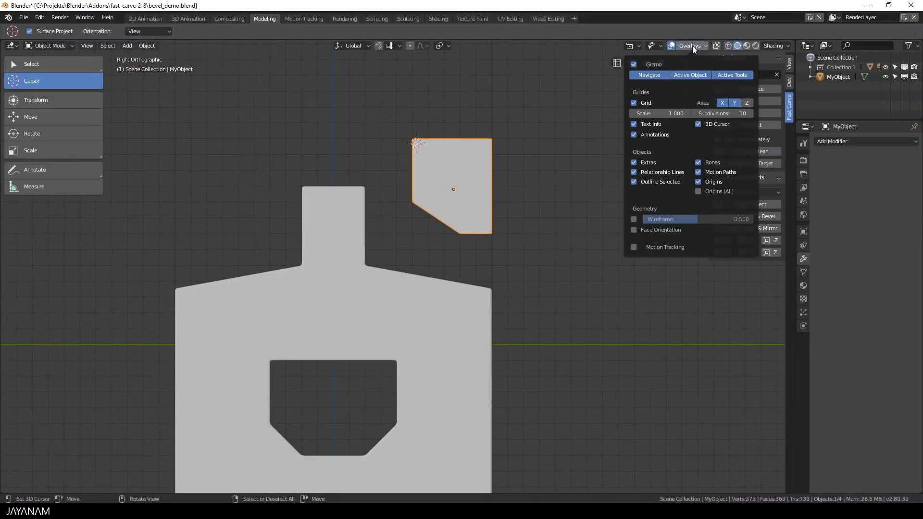
# Step: Lower the grid subdivisions from 10 to 7, recentre the view, and start primitive cutter drawing
pyautogui.moveTo(721, 113); pyautogui.dragTo(697, 114)
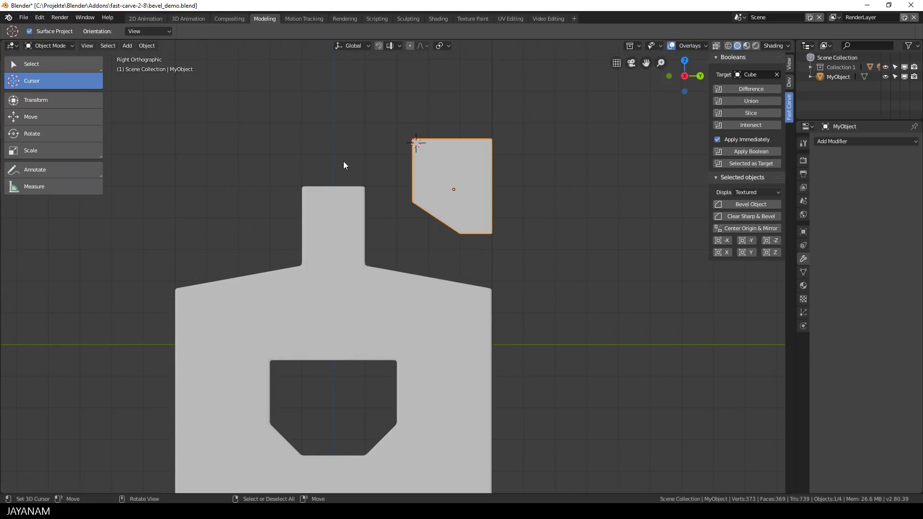
pyautogui.keyDown('shift'); pyautogui.moveTo(279, 153); pyautogui.dragTo(331, 174, button='middle'); pyautogui.keyUp('shift')
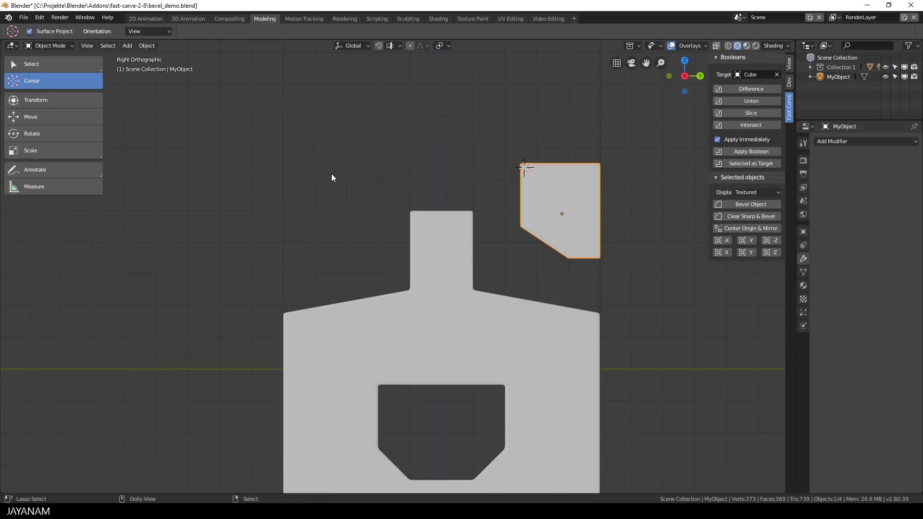
pyautogui.hotkey('ctrl', 'alt', 'c')
# Step: Place four grid-snapped corners of a new cutter outline, forming a narrow horizontal band over the shape's left part
pyautogui.click(314, 146)
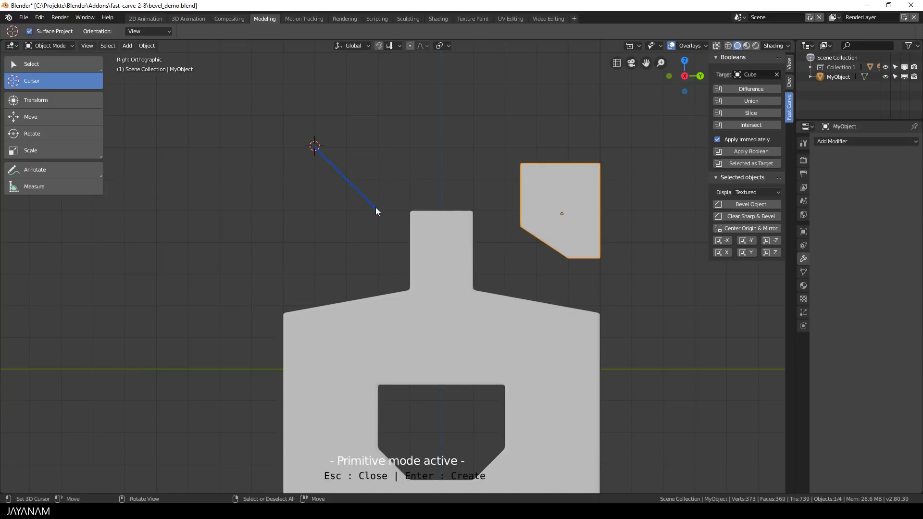
pyautogui.click(444, 148)
pyautogui.click(442, 179)
pyautogui.click(347, 178)
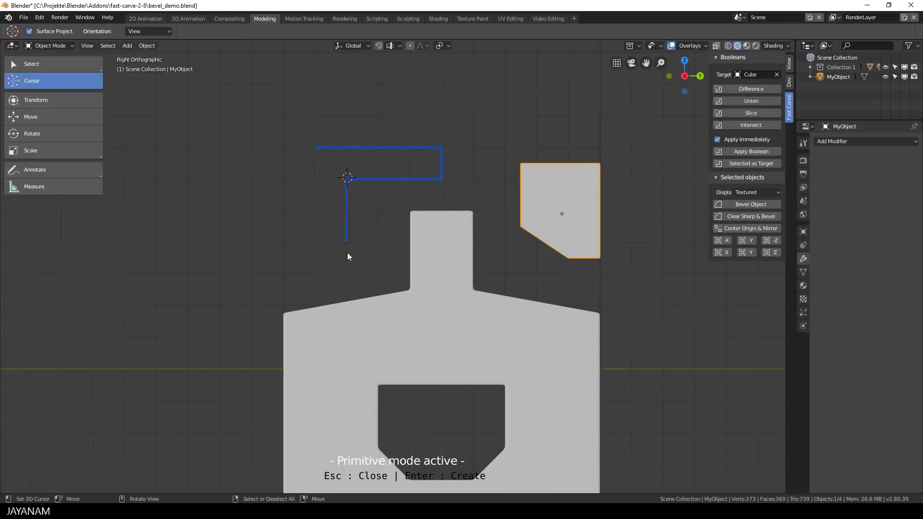